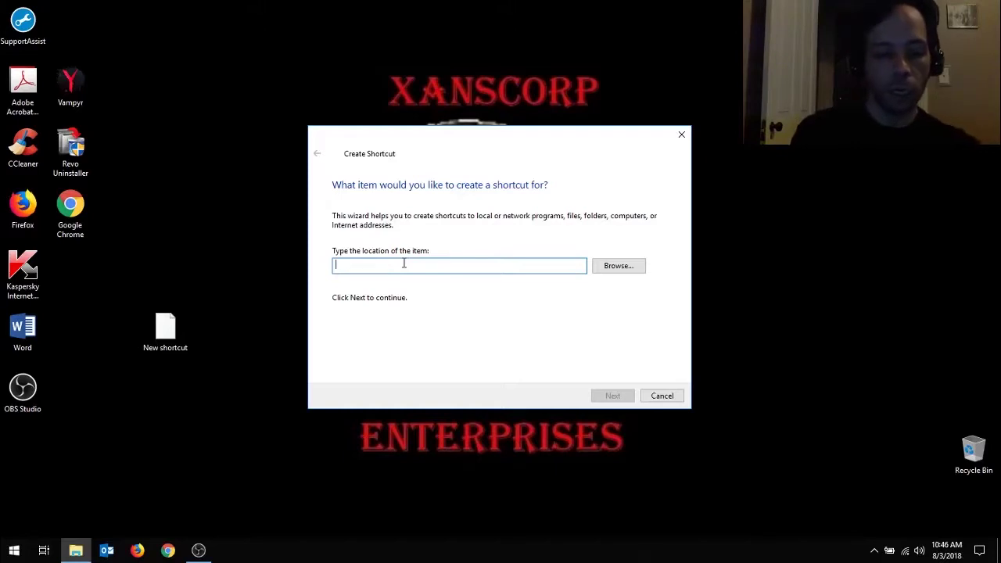
type("\"C")
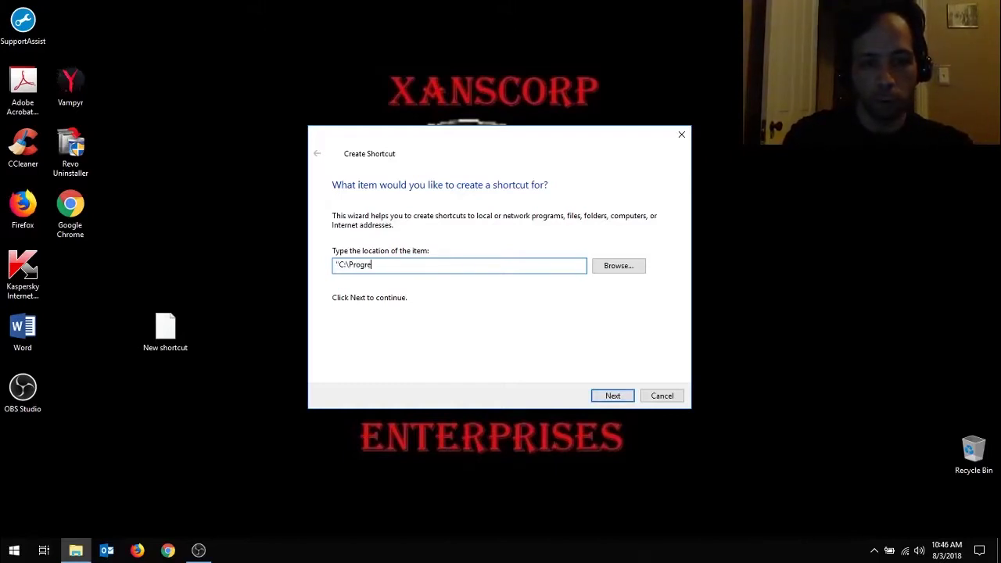
type(":\\Progam")
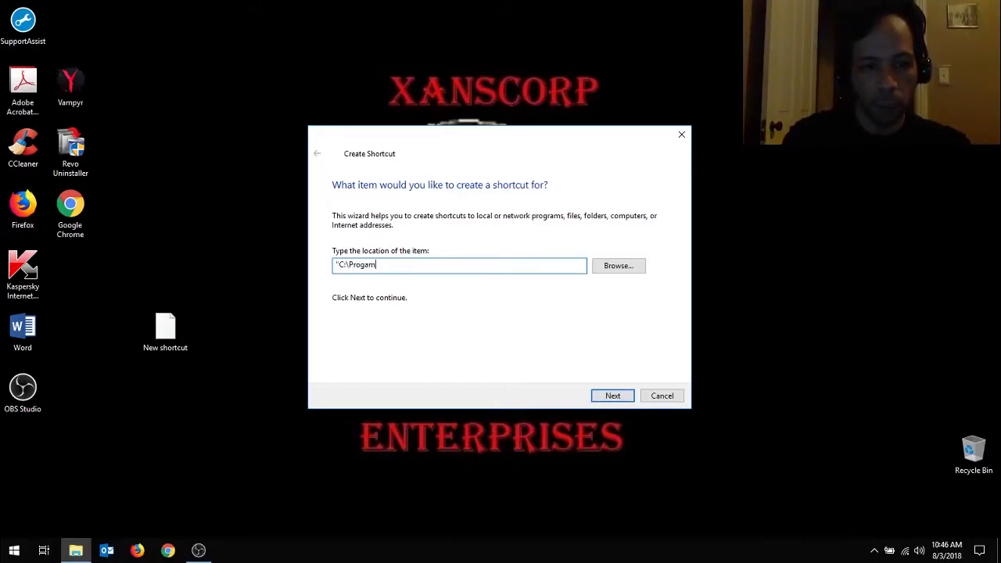
type("am")
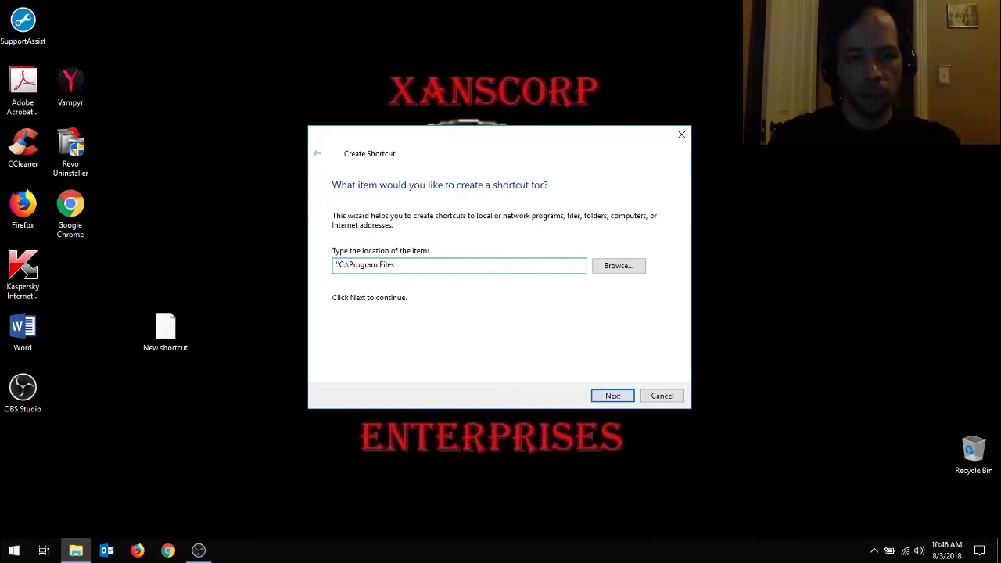
type("Files\\")
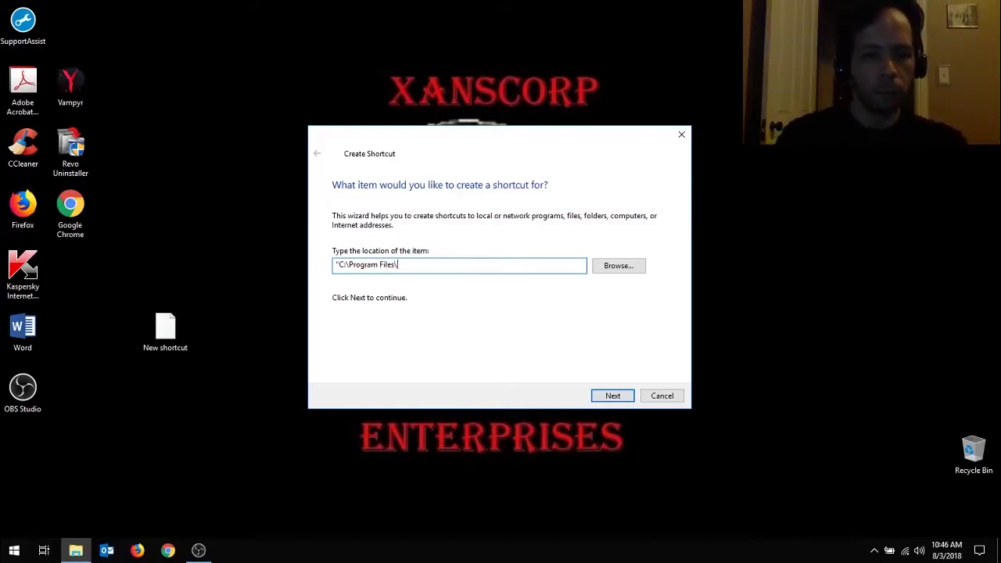
Step: Browse to the internet explorer folder under Program Files on the C: drive and choose iexplore as the shortcut's target
left_click(615, 267)
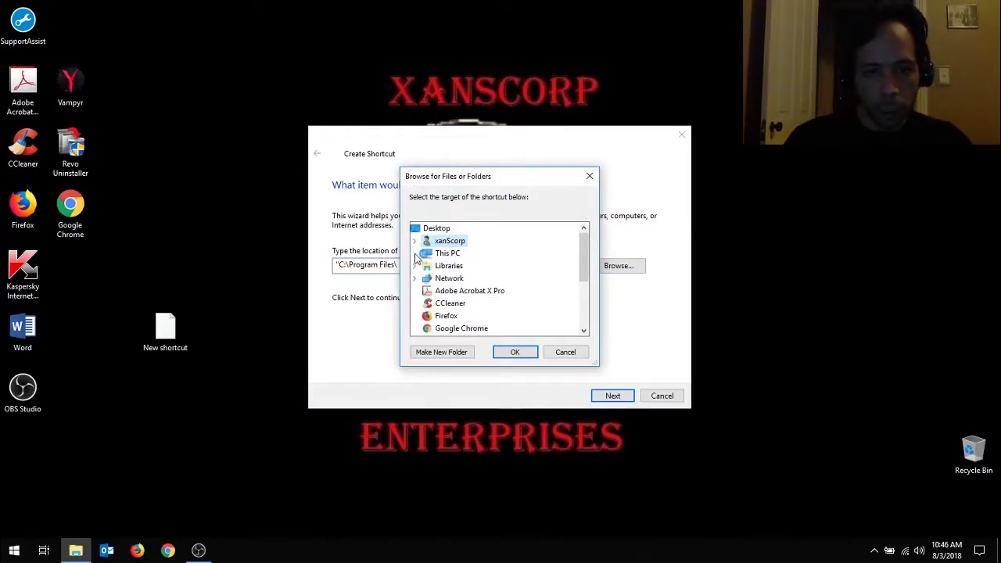
left_click(416, 253)
scroll(477, 286, "down", 3)
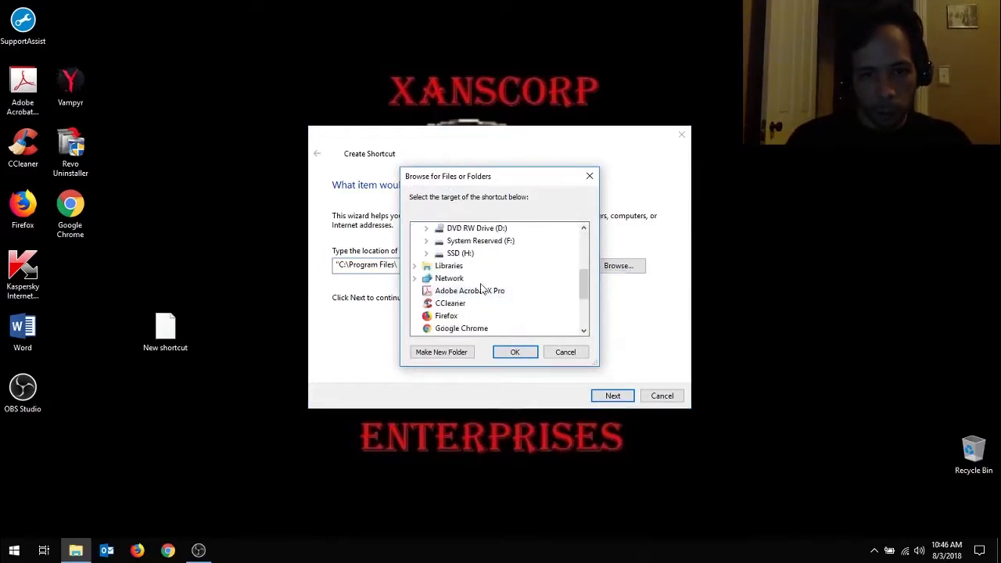
scroll(474, 283, "up", 1)
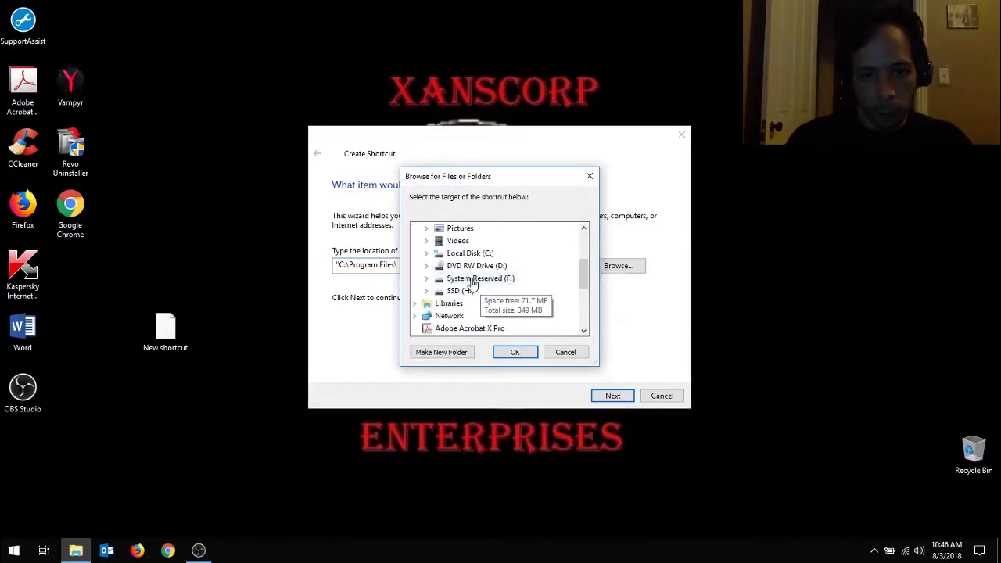
left_click(426, 254)
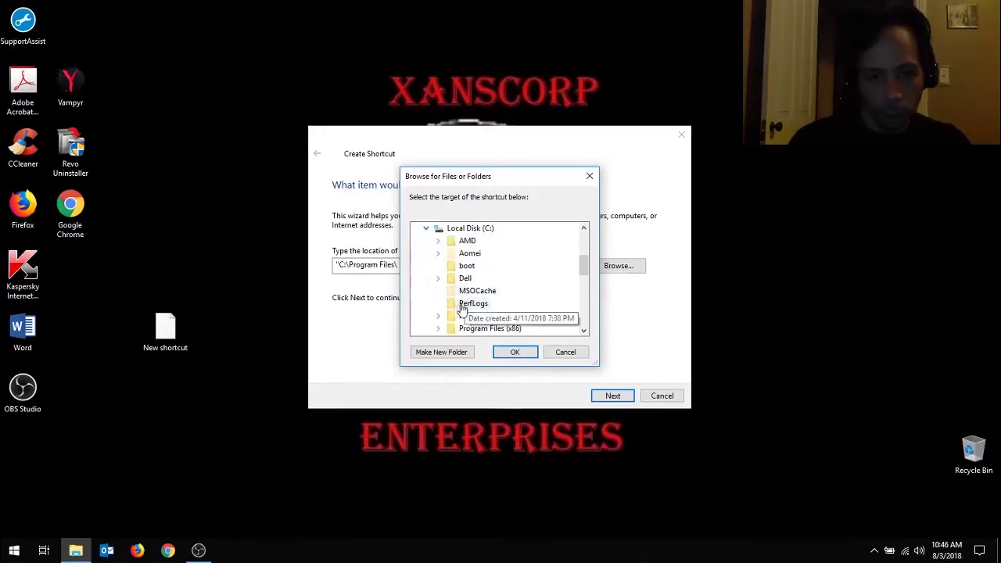
left_click(439, 316)
scroll(456, 305, "down", 4)
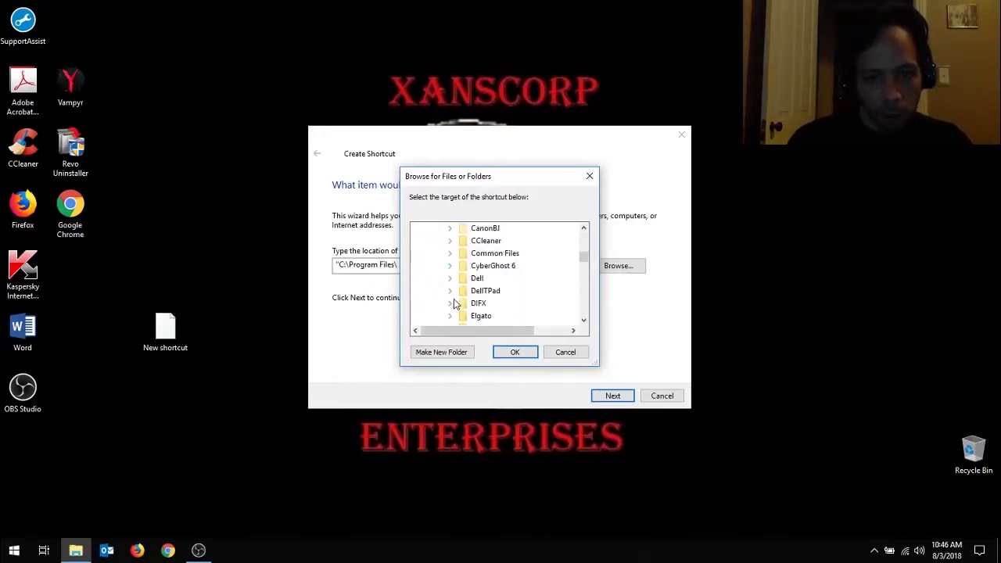
left_click(451, 291)
scroll(451, 293, "down", 1)
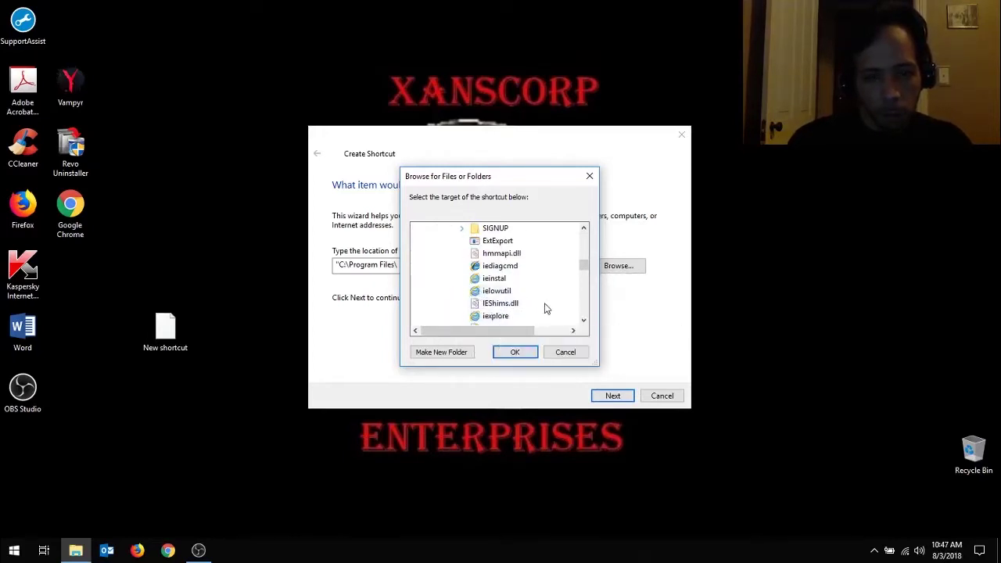
left_click(501, 316)
left_click(516, 352)
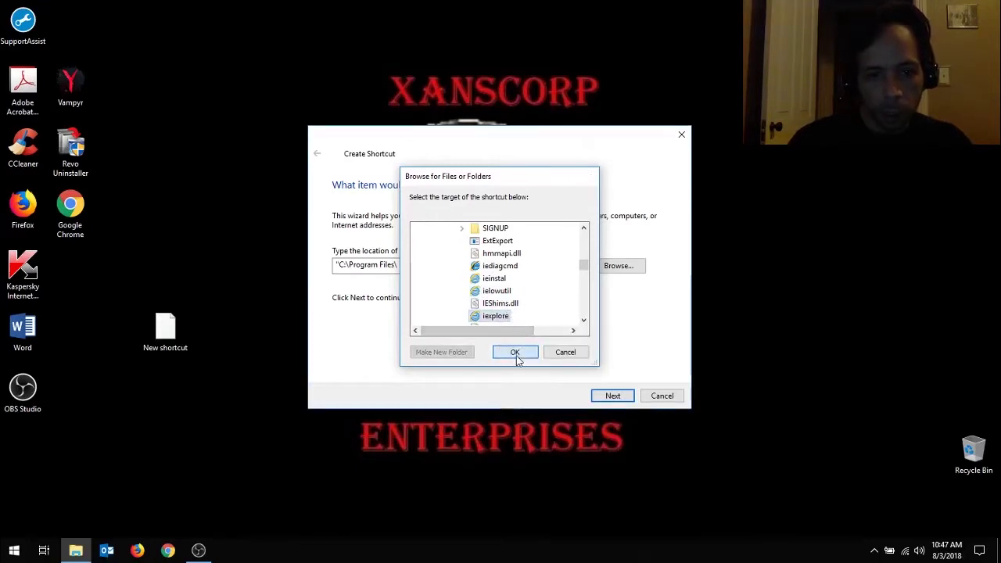
left_click(529, 266)
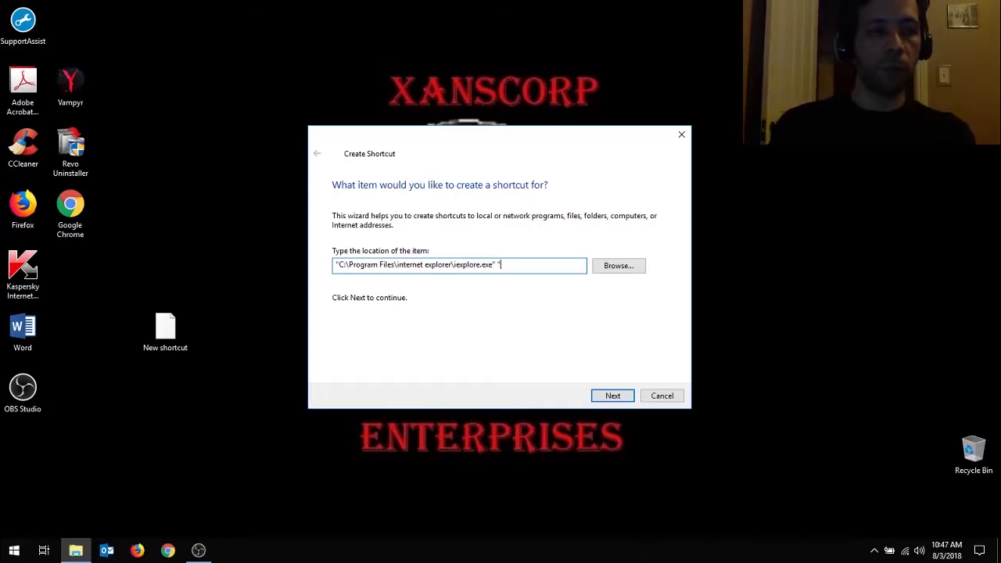
type("http://y")
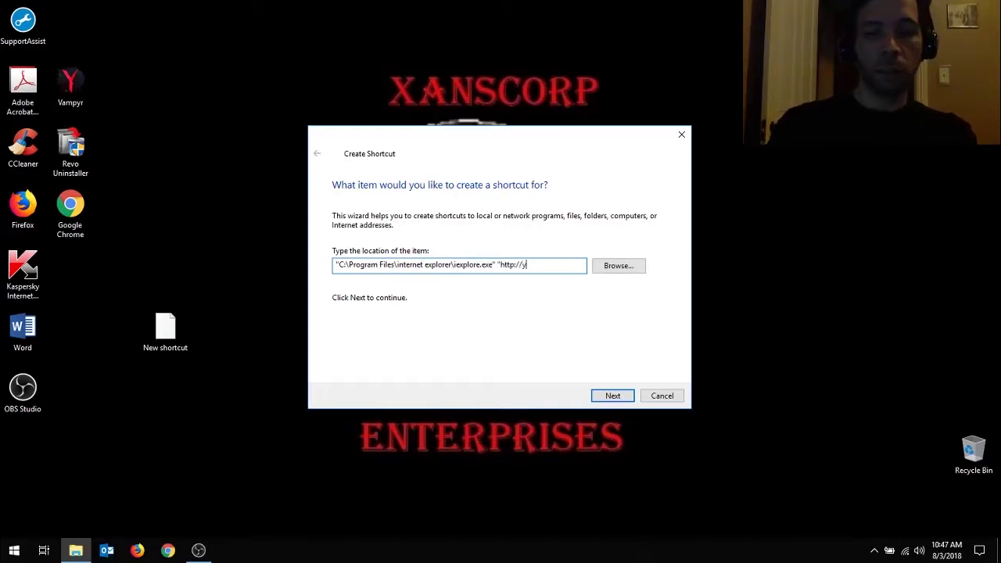
type("outube")
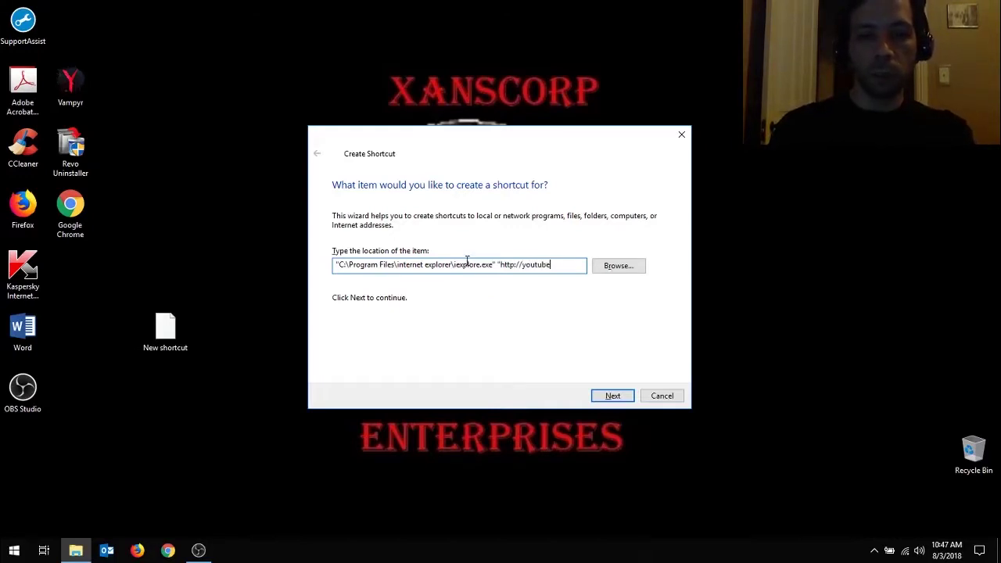
type(".com")
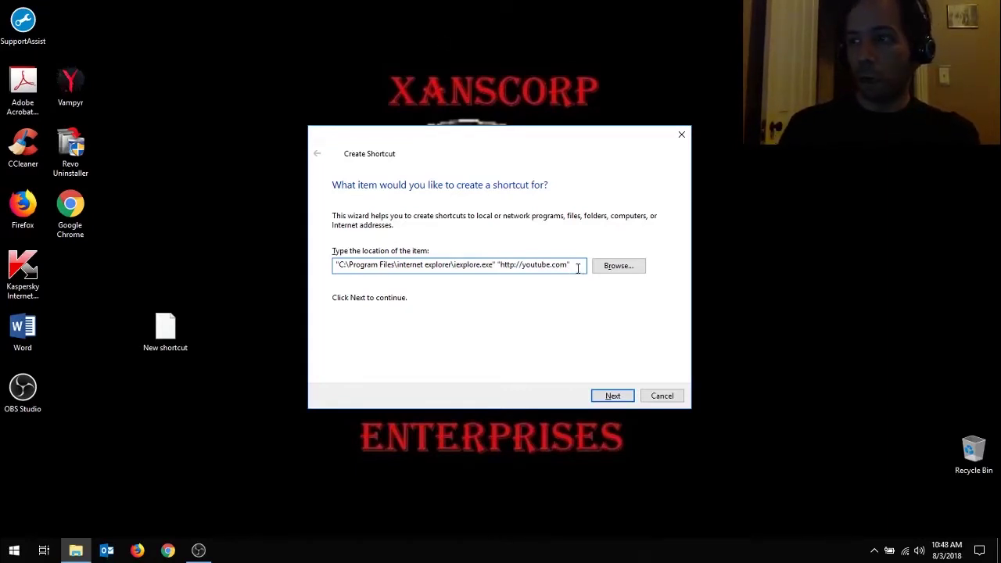
Step: Proceed to naming the shortcut, name it YouTube, and finish creating it
left_click(620, 396)
left_click_drag(398, 232, 329, 229)
type("YouTube")
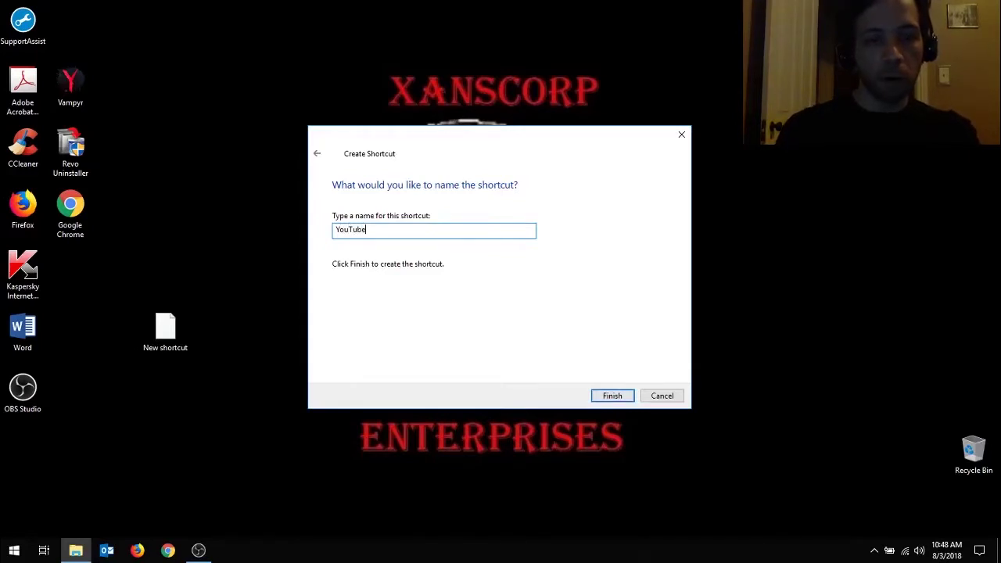
key("Return")
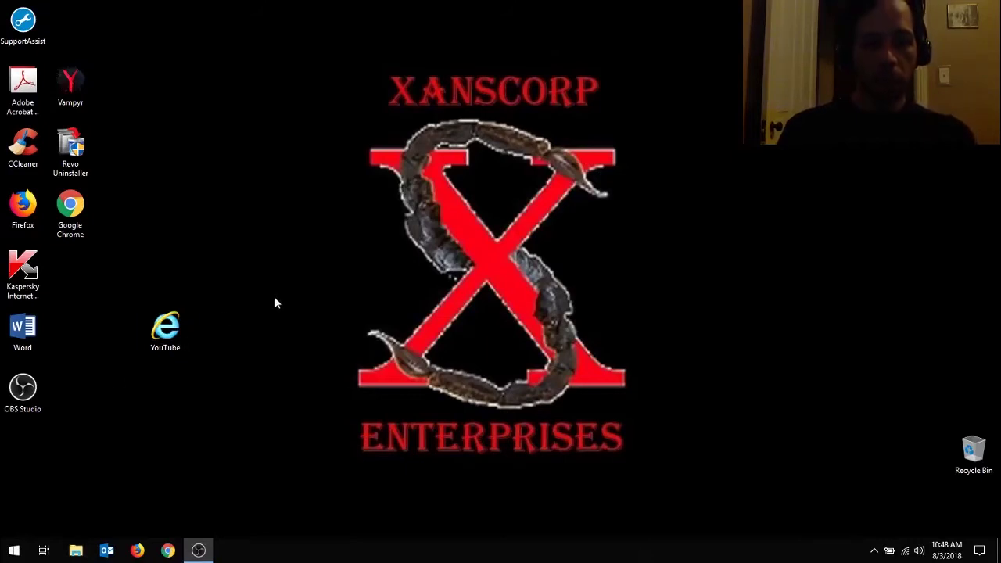
Step: Examine the YouTube shortcut's properties and its available icons, then close them without making changes
left_click(180, 330)
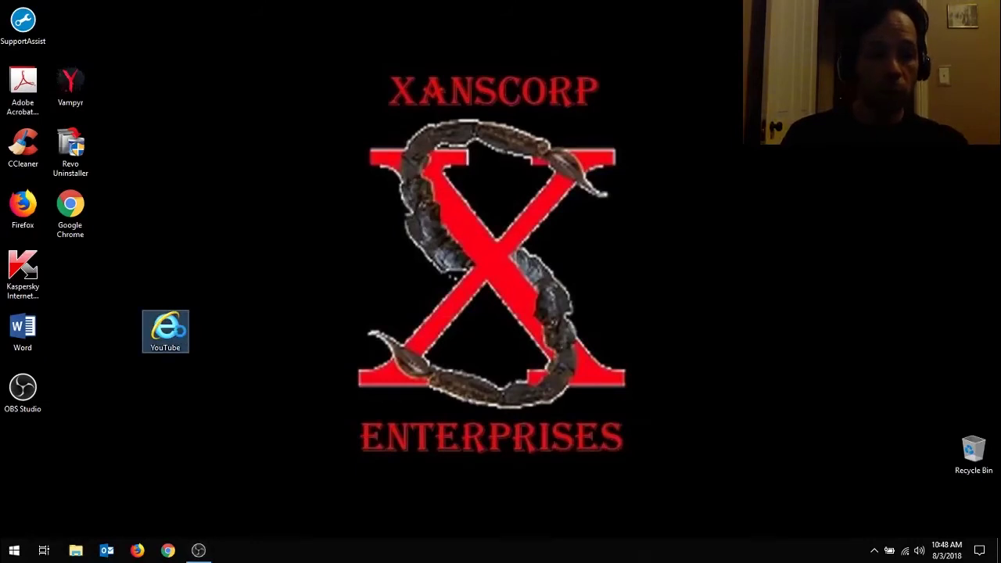
right_click(180, 330)
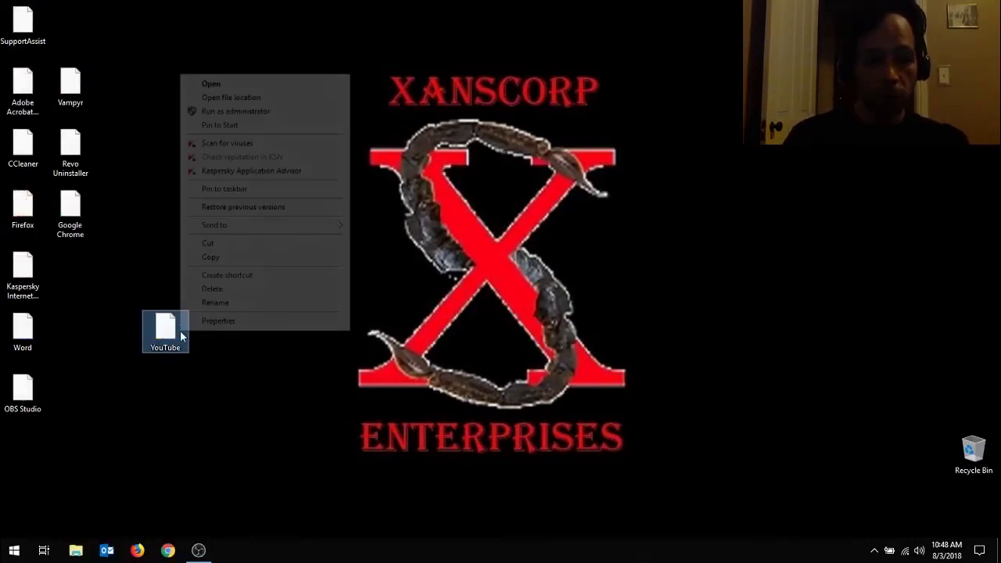
left_click(242, 328)
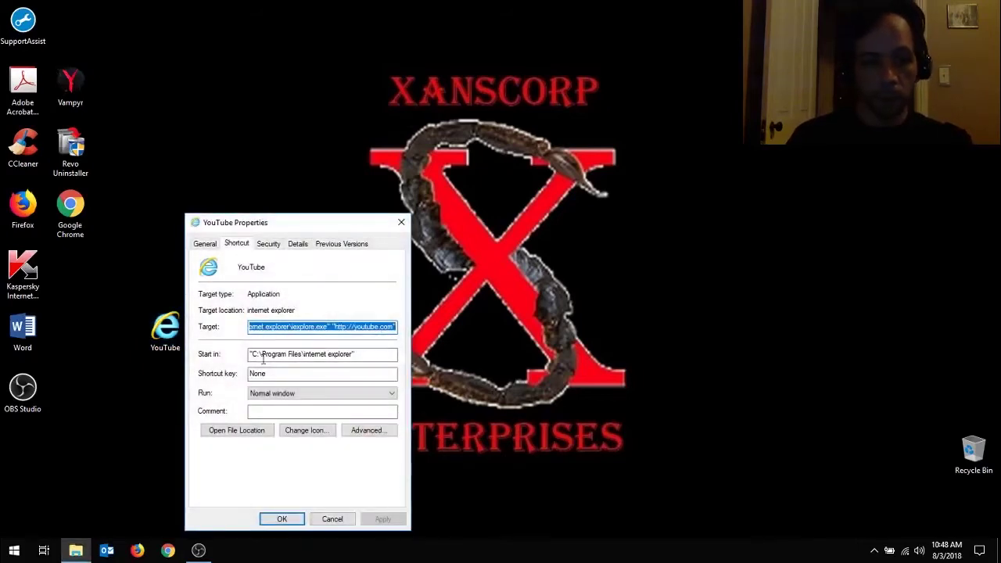
left_click(319, 432)
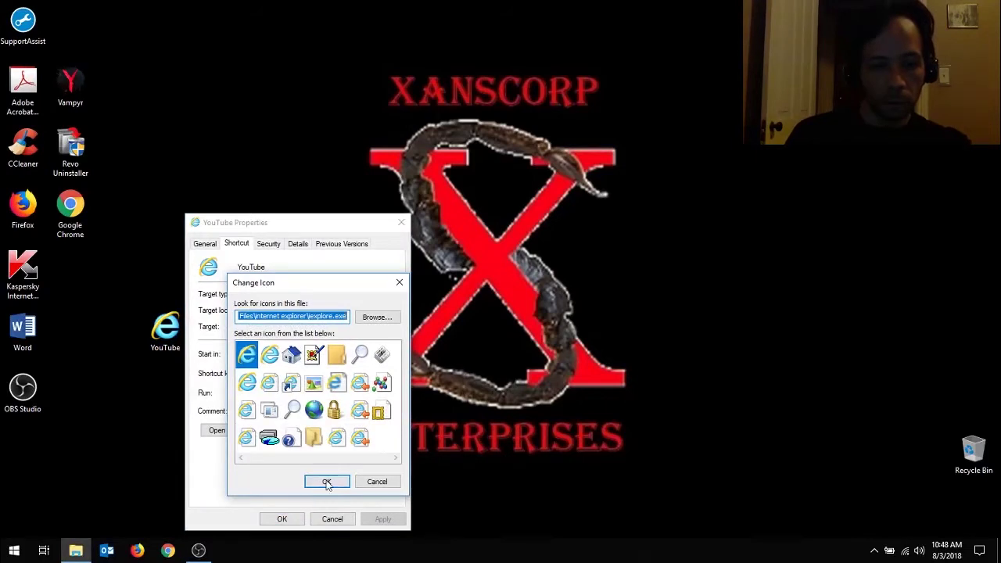
left_click(371, 481)
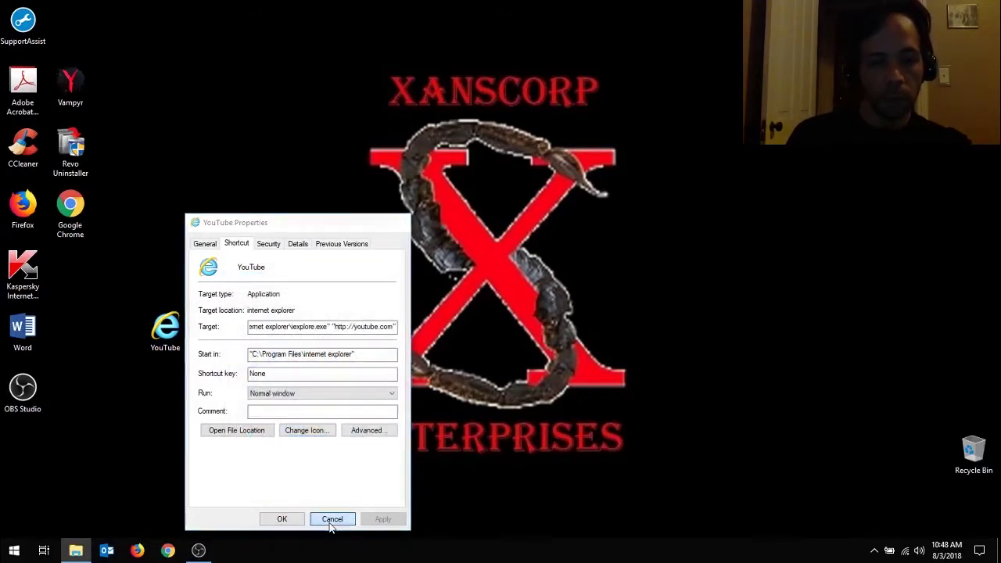
left_click(330, 522)
Step: Test the YouTube shortcut by launching it, closing the browser window, and launching it again
double_click(173, 335)
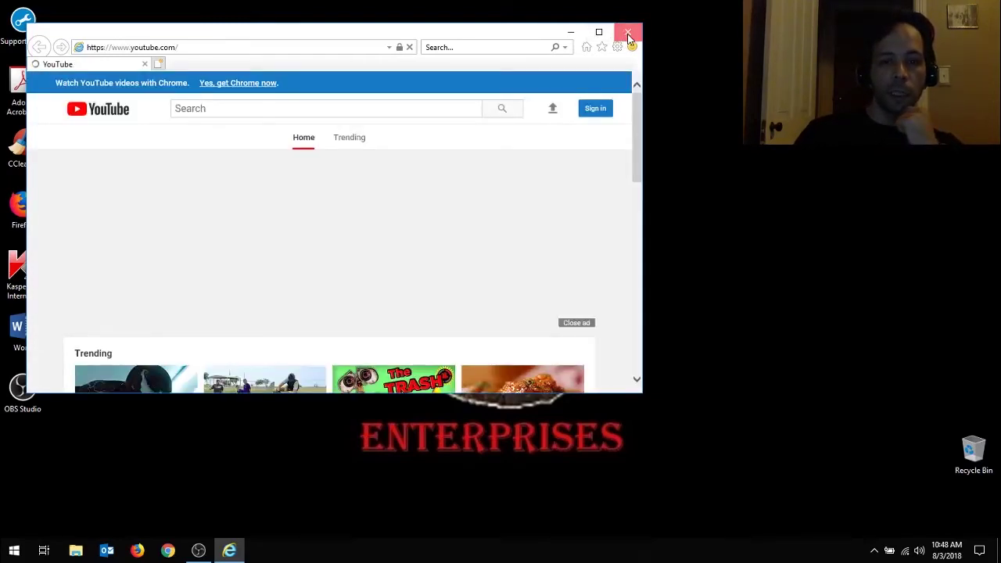
left_click(628, 34)
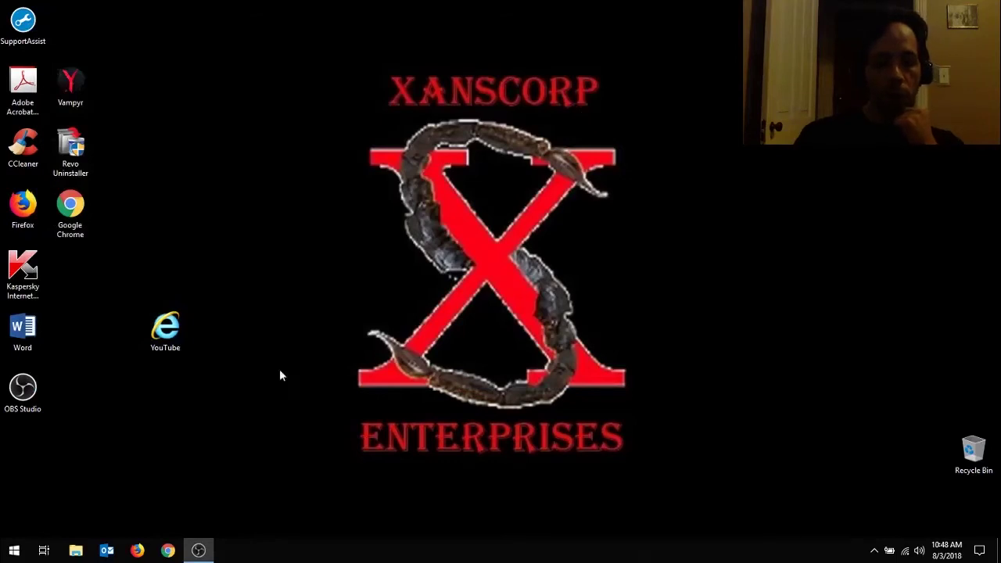
double_click(157, 327)
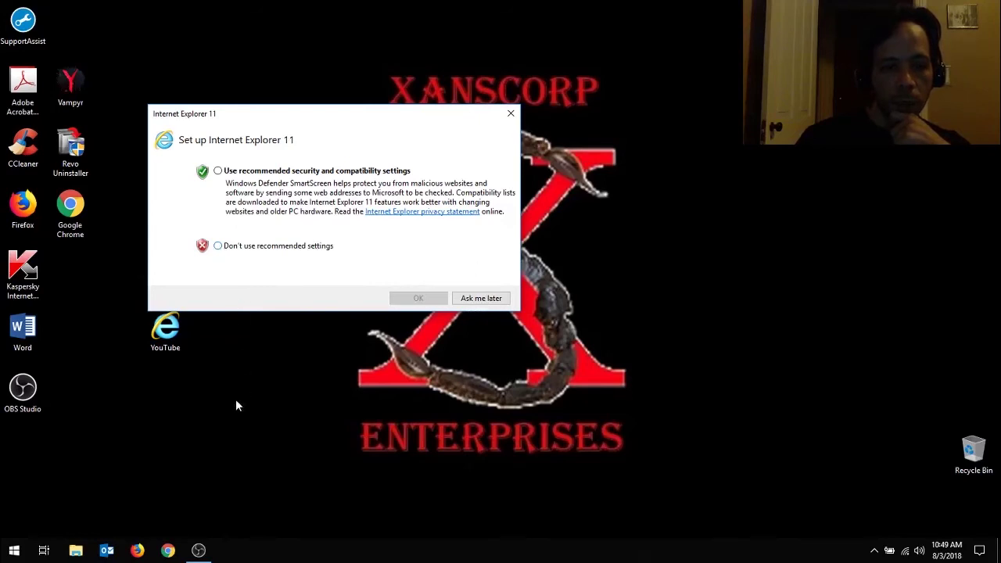
Step: Delete the YouTube shortcut from the desktop
left_click_drag(235, 399, 126, 289)
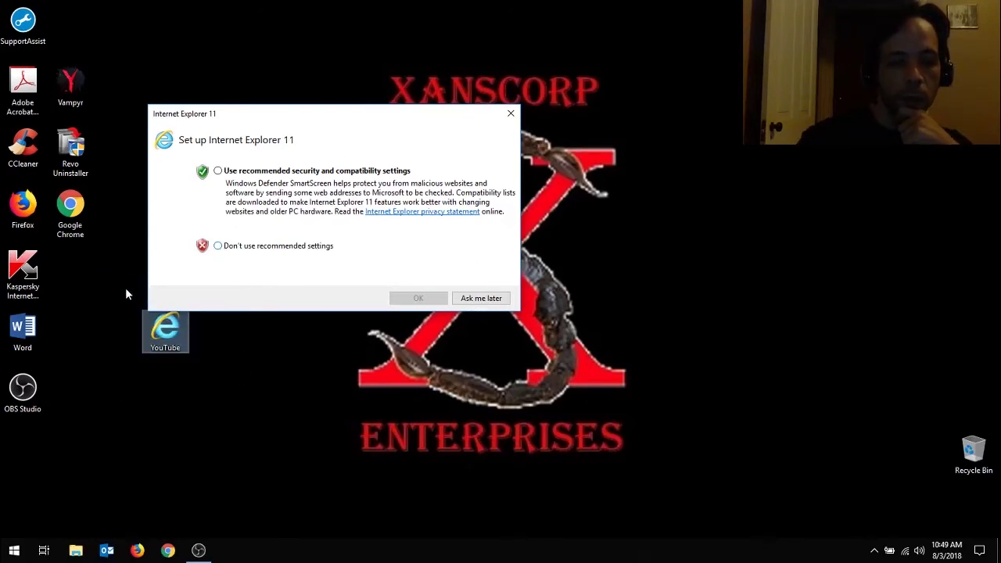
key("Delete")
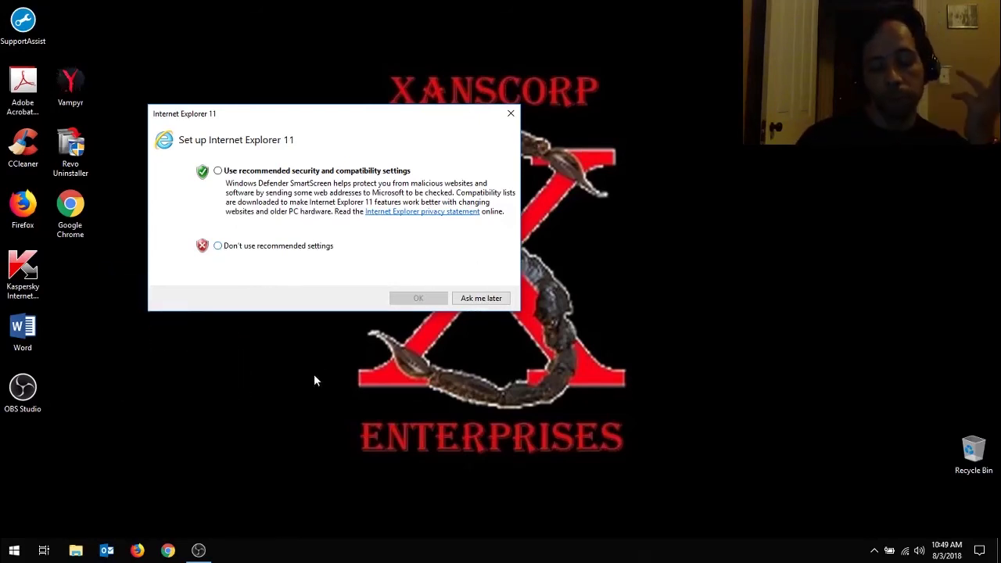